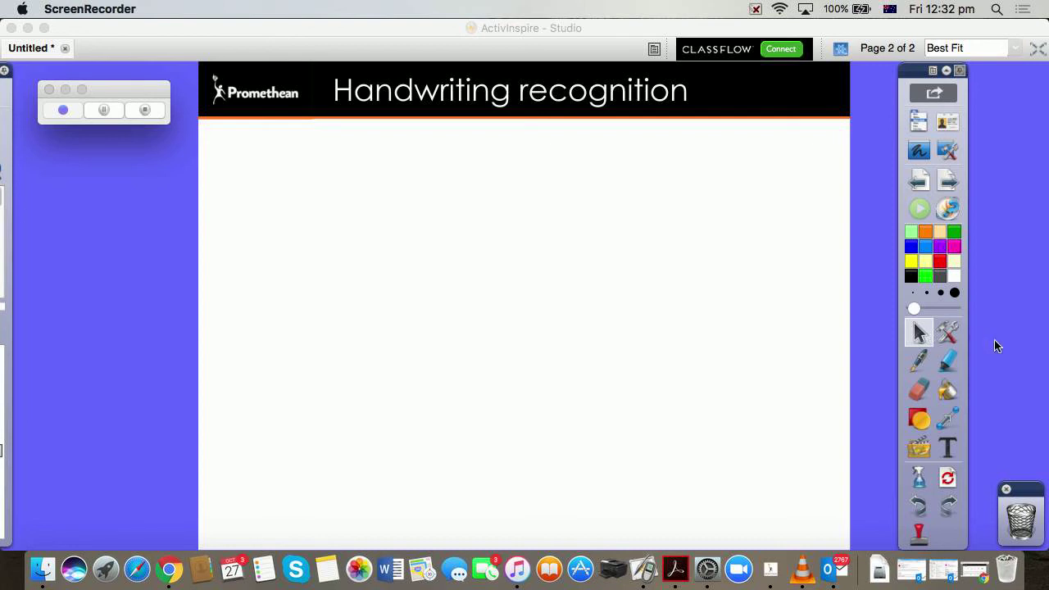
# Step: Enable handwriting recognition from Tools, handwrite 'hello', and keep 'hello' as the recognised suggestion
pyautogui.click(949, 331)
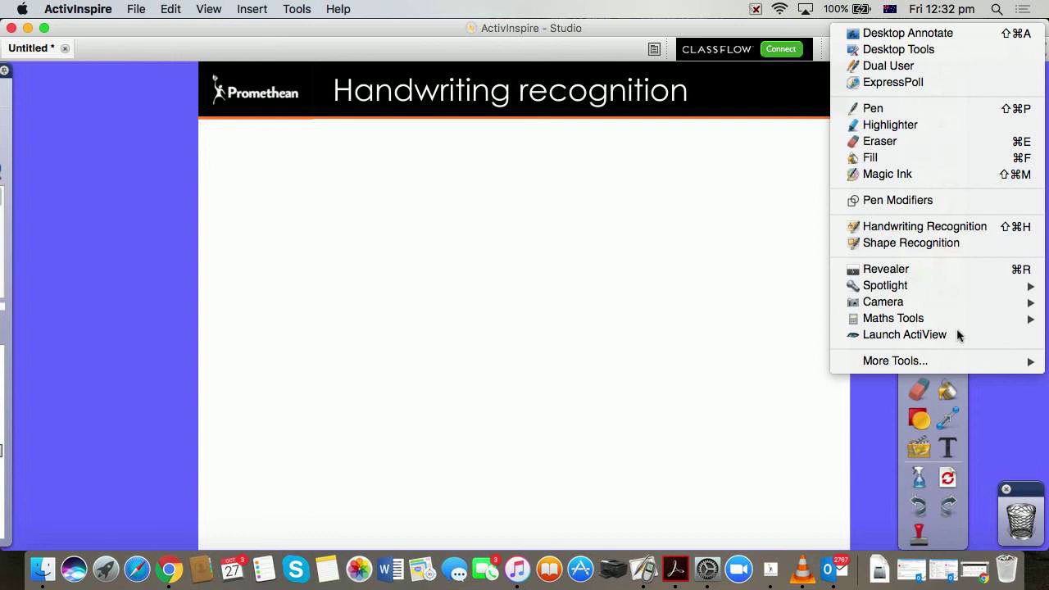
pyautogui.click(977, 235)
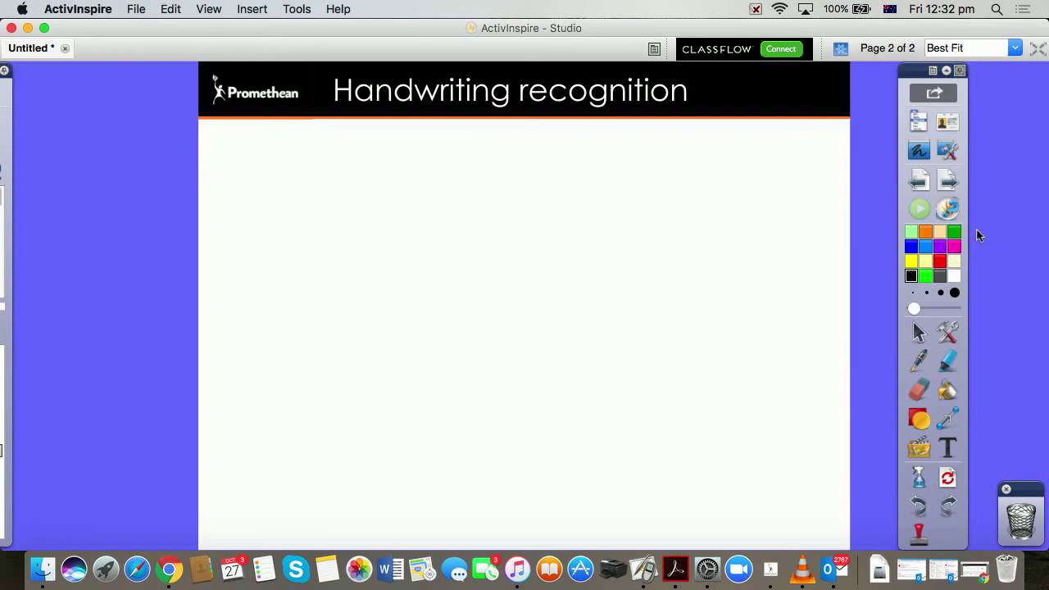
pyautogui.moveTo(266, 160)
pyautogui.mouseDown()
pyautogui.moveTo(266, 178)
pyautogui.moveTo(353, 234)
pyautogui.moveTo(404, 237)
pyautogui.moveTo(480, 204)
pyautogui.mouseUp()
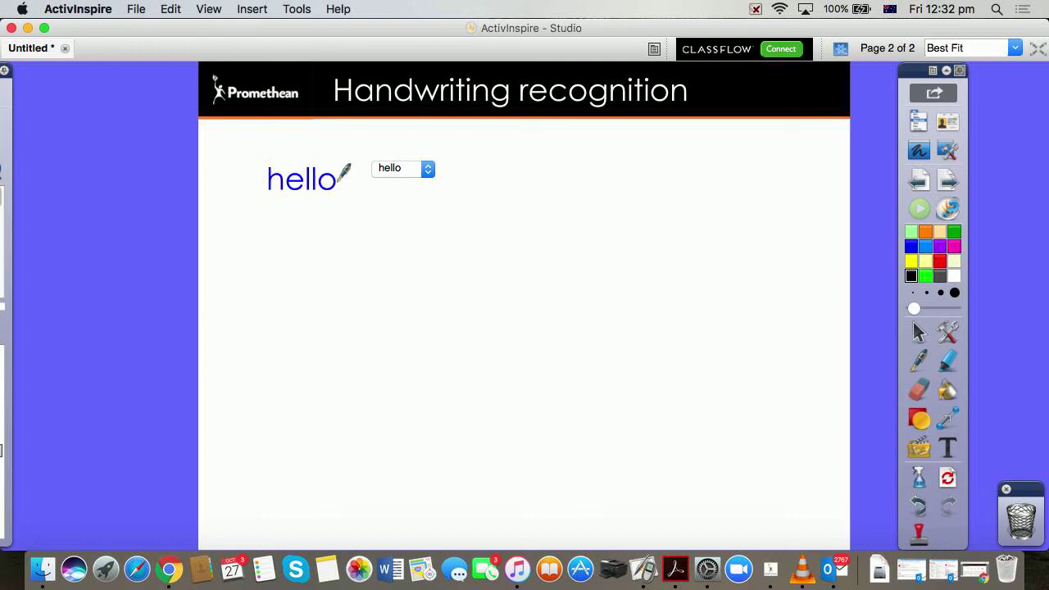
pyautogui.click(429, 169)
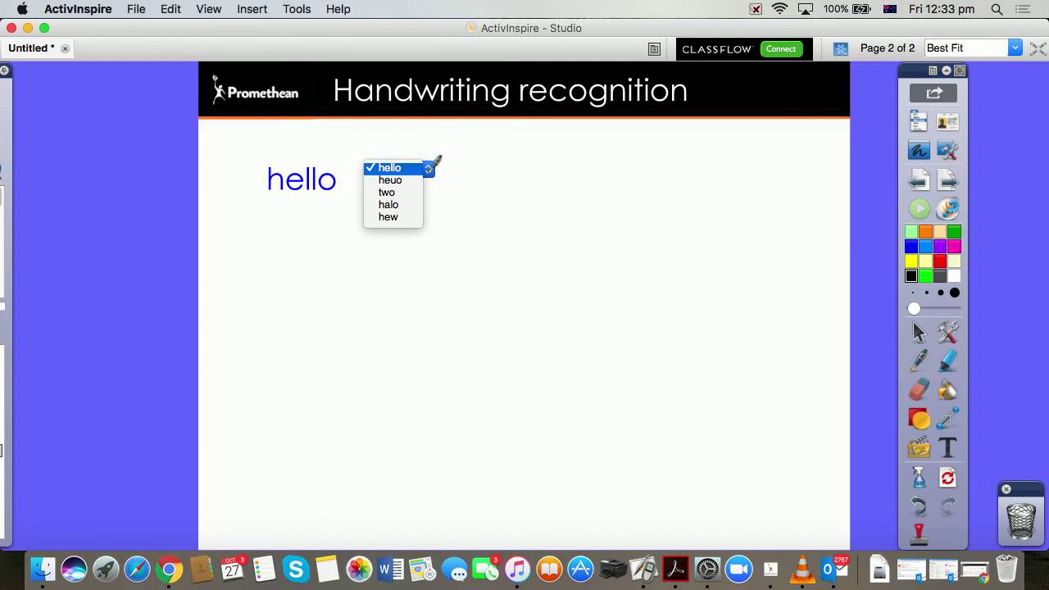
pyautogui.click(429, 168)
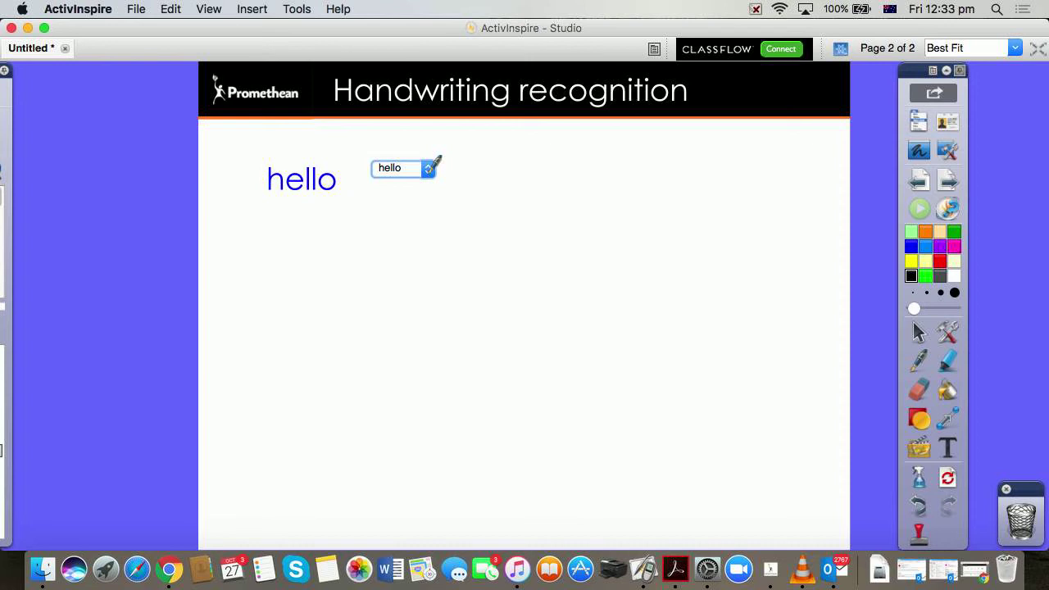
# Step: Handwrite 'The quick brown fox . . .' below 'hello' so it converts to text
pyautogui.moveTo(235, 239); pyautogui.dragTo(235, 308)
pyautogui.moveTo(202, 256)
pyautogui.mouseDown()
pyautogui.moveTo(279, 234)
pyautogui.moveTo(298, 264)
pyautogui.moveTo(323, 266)
pyautogui.moveTo(333, 298)
pyautogui.mouseUp()
pyautogui.moveTo(388, 260)
pyautogui.mouseDown()
pyautogui.moveTo(381, 280)
pyautogui.moveTo(398, 320)
pyautogui.moveTo(427, 285)
pyautogui.moveTo(485, 254)
pyautogui.moveTo(537, 280)
pyautogui.mouseUp()
pyautogui.click(461, 243)
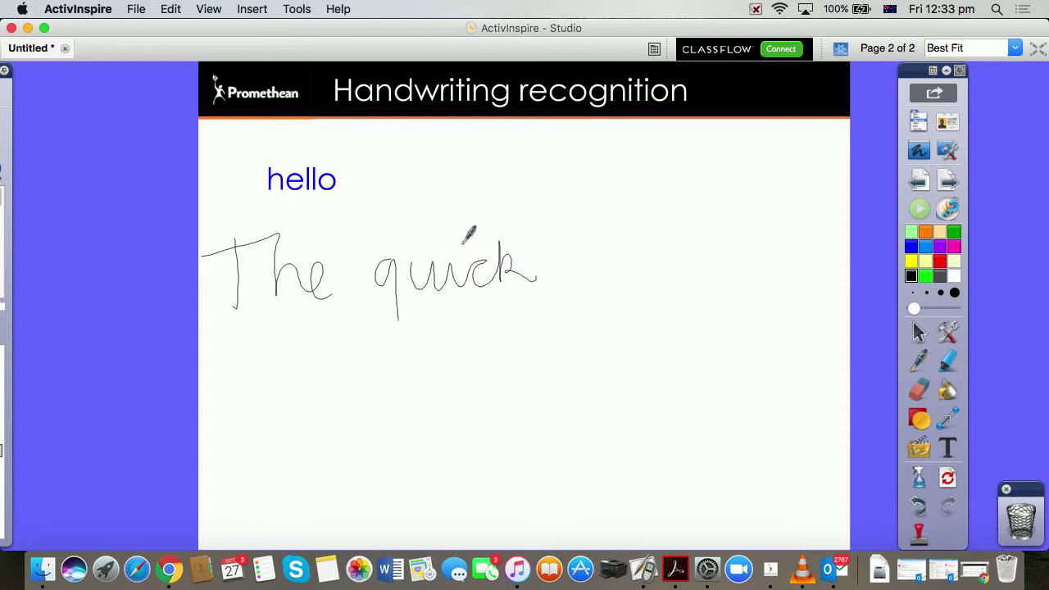
pyautogui.moveTo(565, 224)
pyautogui.mouseDown()
pyautogui.moveTo(574, 280)
pyautogui.moveTo(595, 267)
pyautogui.moveTo(703, 281)
pyautogui.mouseUp()
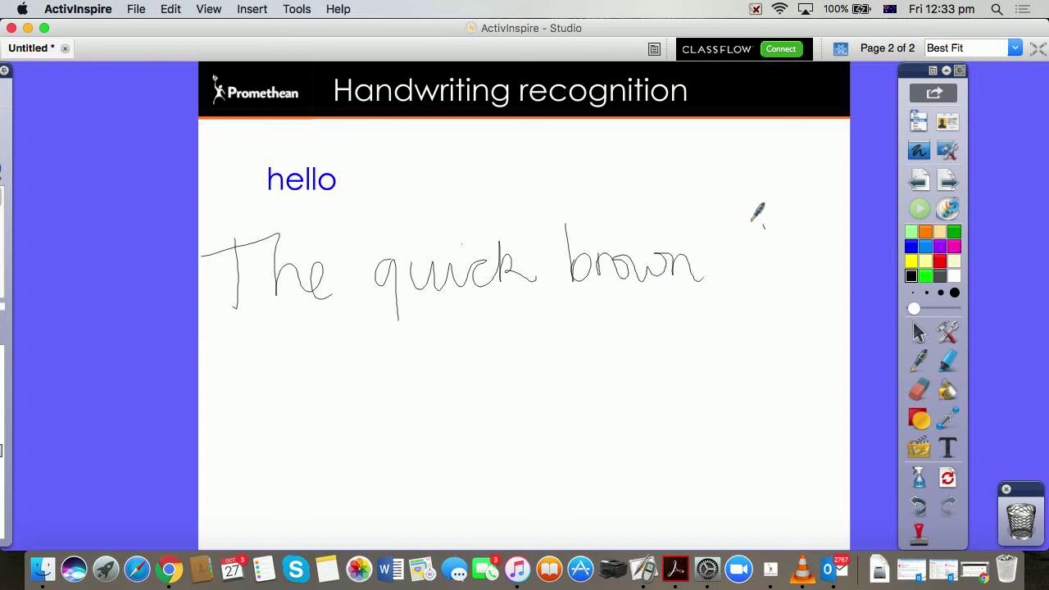
pyautogui.moveTo(761, 219)
pyautogui.mouseDown()
pyautogui.moveTo(744, 284)
pyautogui.moveTo(762, 261)
pyautogui.moveTo(784, 257)
pyautogui.moveTo(761, 265)
pyautogui.moveTo(796, 270)
pyautogui.mouseUp()
pyautogui.click(817, 270)
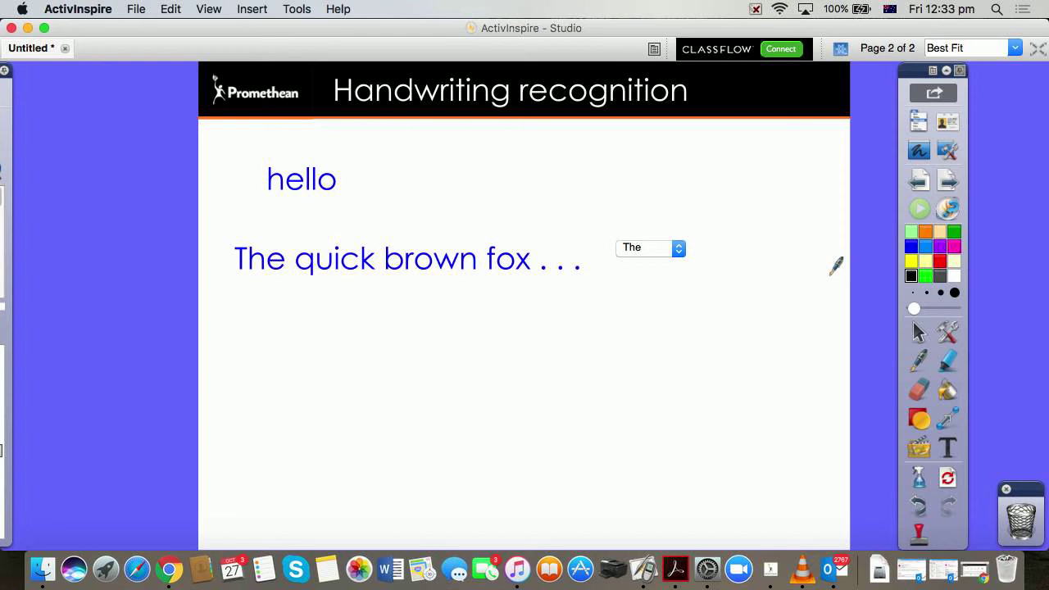
# Step: Select both recognised text lines with the Select tool and delete them
pyautogui.click(919, 332)
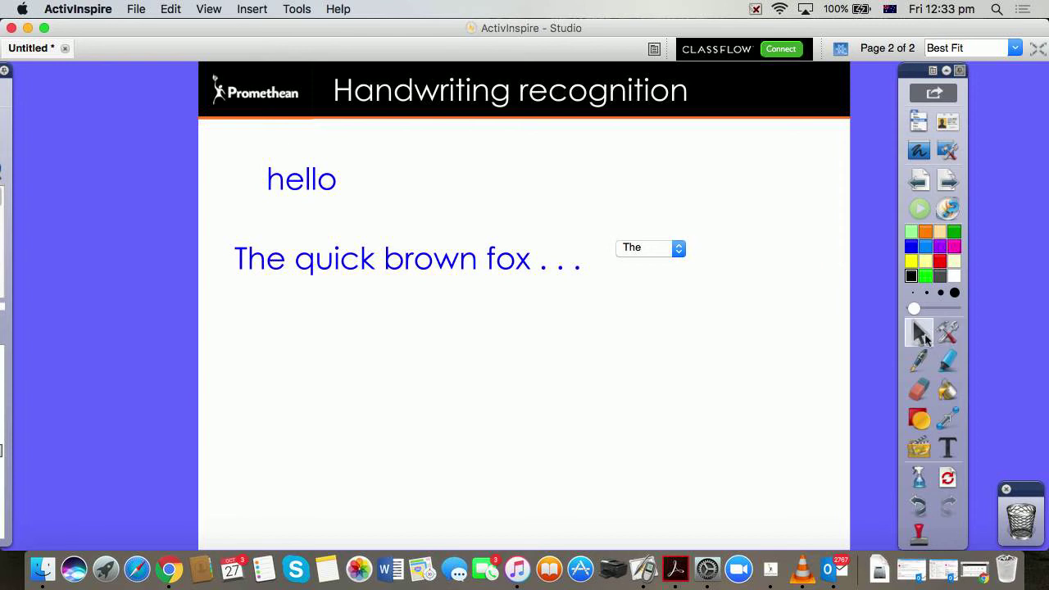
pyautogui.moveTo(218, 146); pyautogui.dragTo(629, 325)
pyautogui.press('Delete')
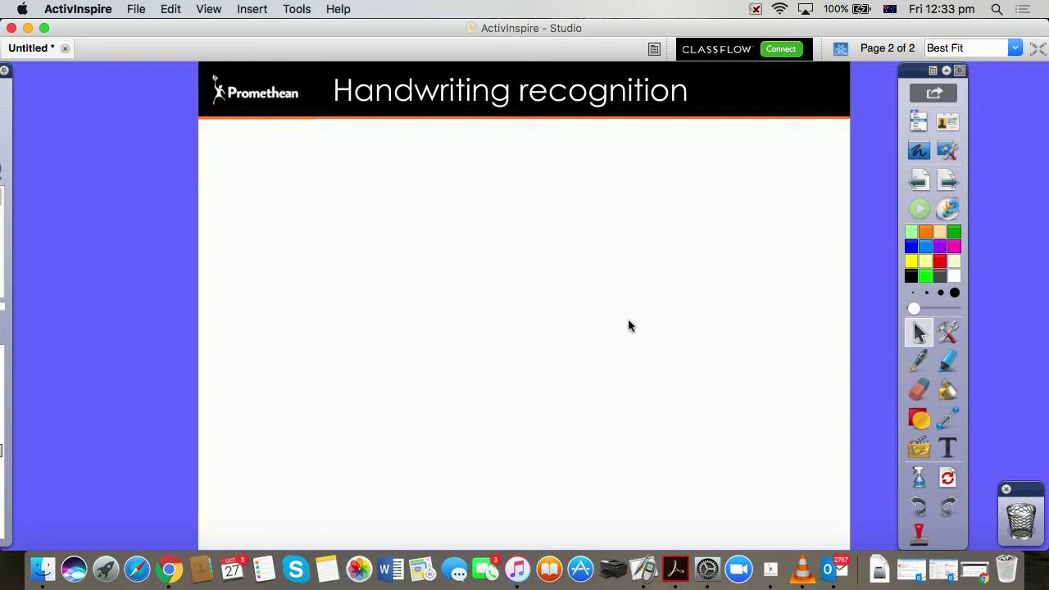
# Step: Turn handwriting recognition back on and handwrite 'ça va', recognised as 'Cava y'
pyautogui.click(948, 331)
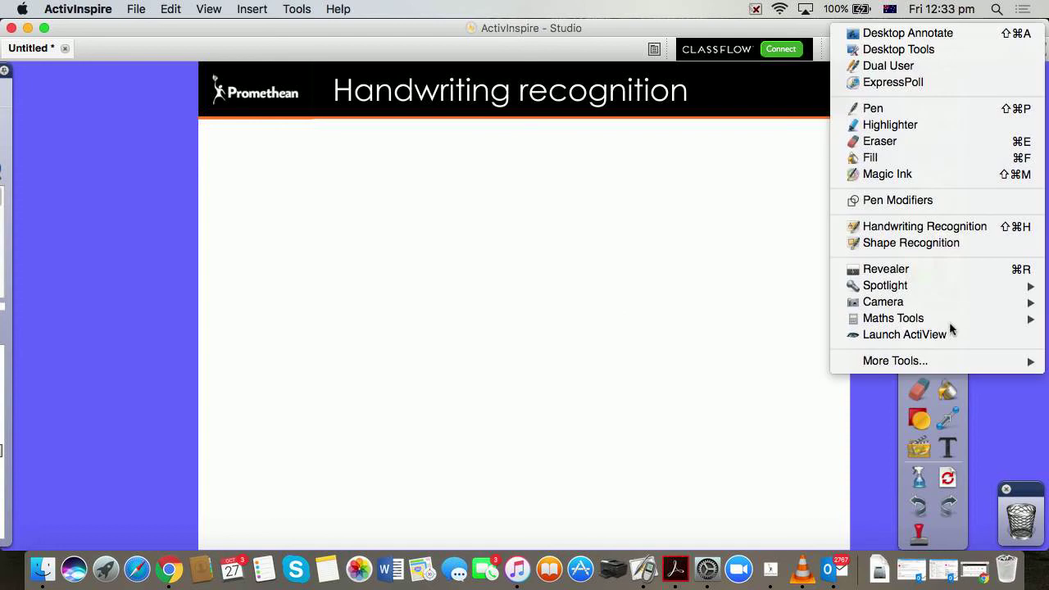
pyautogui.click(926, 226)
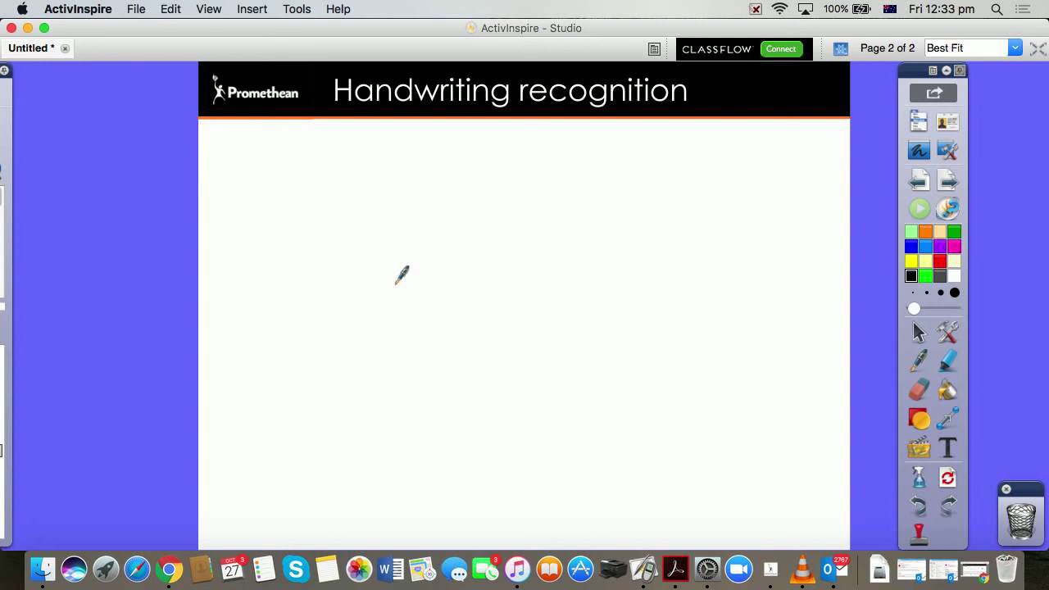
pyautogui.moveTo(354, 184)
pyautogui.mouseDown()
pyautogui.moveTo(325, 205)
pyautogui.moveTo(354, 226)
pyautogui.mouseUp()
pyautogui.moveTo(408, 198)
pyautogui.mouseDown()
pyautogui.moveTo(415, 224)
pyautogui.moveTo(467, 194)
pyautogui.moveTo(505, 236)
pyautogui.mouseUp()
pyautogui.moveTo(358, 257)
pyautogui.mouseDown()
pyautogui.moveTo(371, 266)
pyautogui.moveTo(360, 289)
pyautogui.mouseUp()
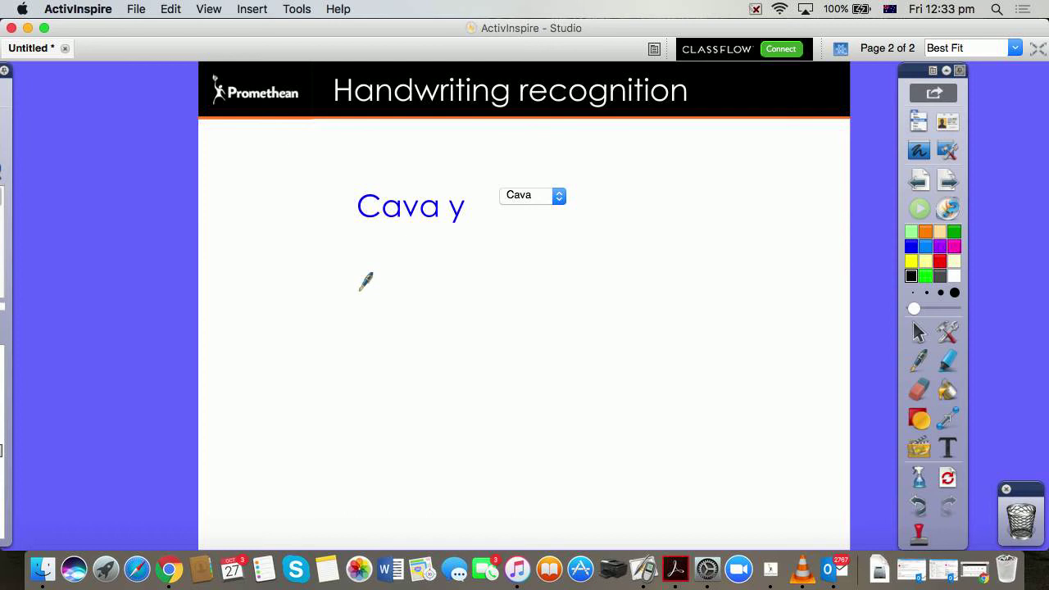
# Step: Handwrite a second 'ça va' below it, which is recognised as 'gava'
pyautogui.moveTo(430, 262)
pyautogui.mouseDown()
pyautogui.moveTo(433, 315)
pyautogui.moveTo(410, 357)
pyautogui.mouseUp()
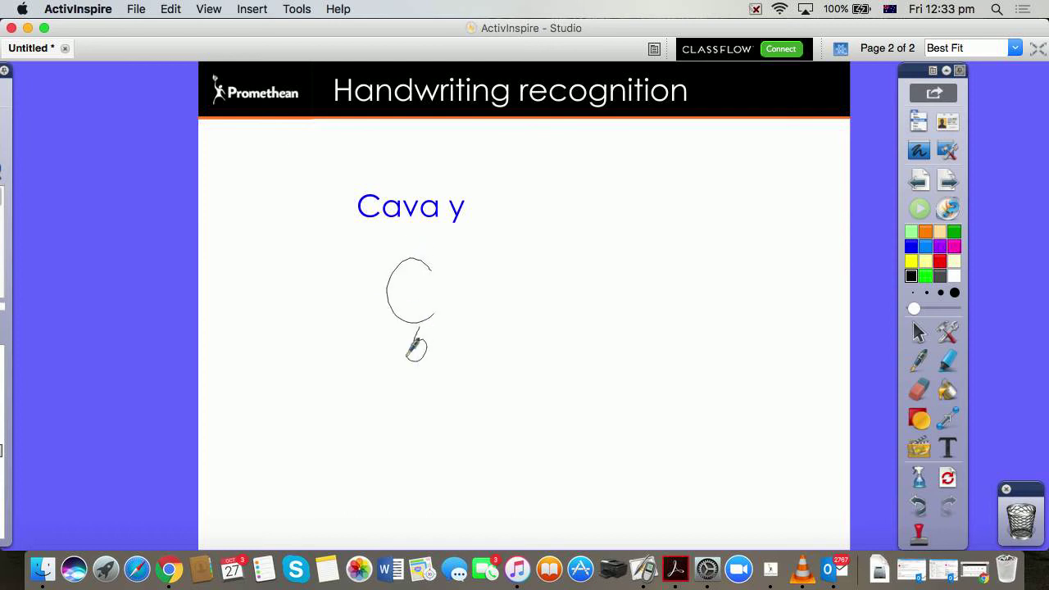
pyautogui.moveTo(489, 273); pyautogui.dragTo(489, 313)
pyautogui.moveTo(503, 260)
pyautogui.mouseDown()
pyautogui.moveTo(511, 277)
pyautogui.moveTo(534, 260)
pyautogui.moveTo(571, 278)
pyautogui.moveTo(577, 306)
pyautogui.mouseUp()
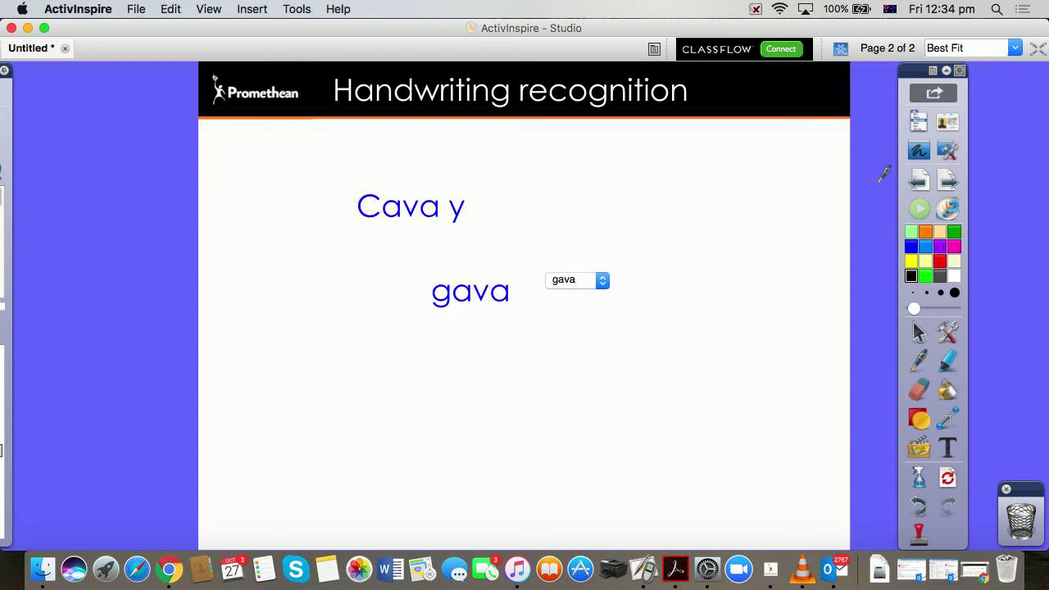
pyautogui.click(919, 122)
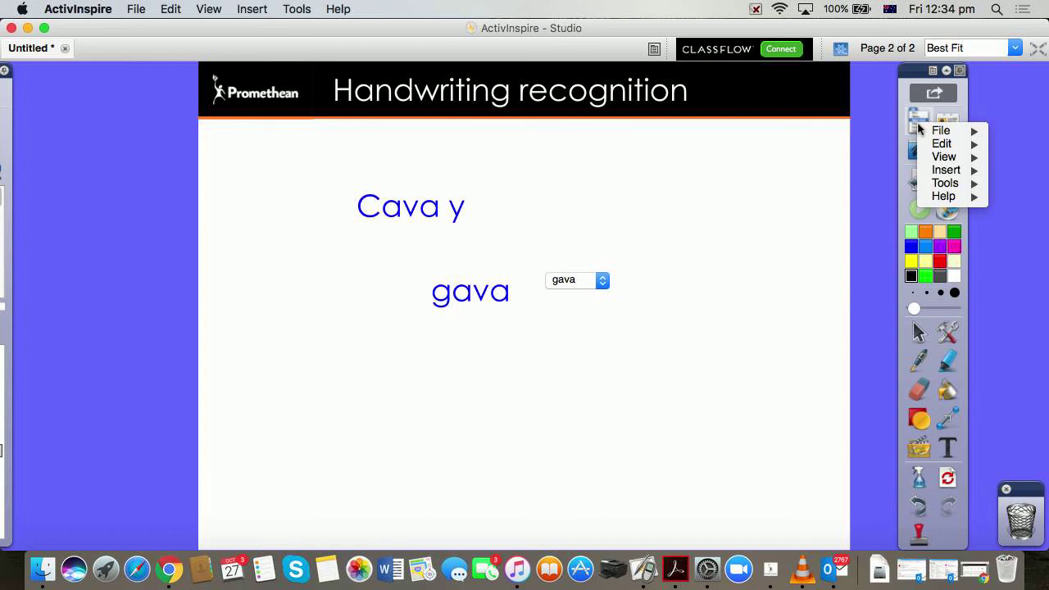
# Step: In Settings > User Input, choose French as the handwriting recognition language and close with Done
pyautogui.moveTo(940, 131)
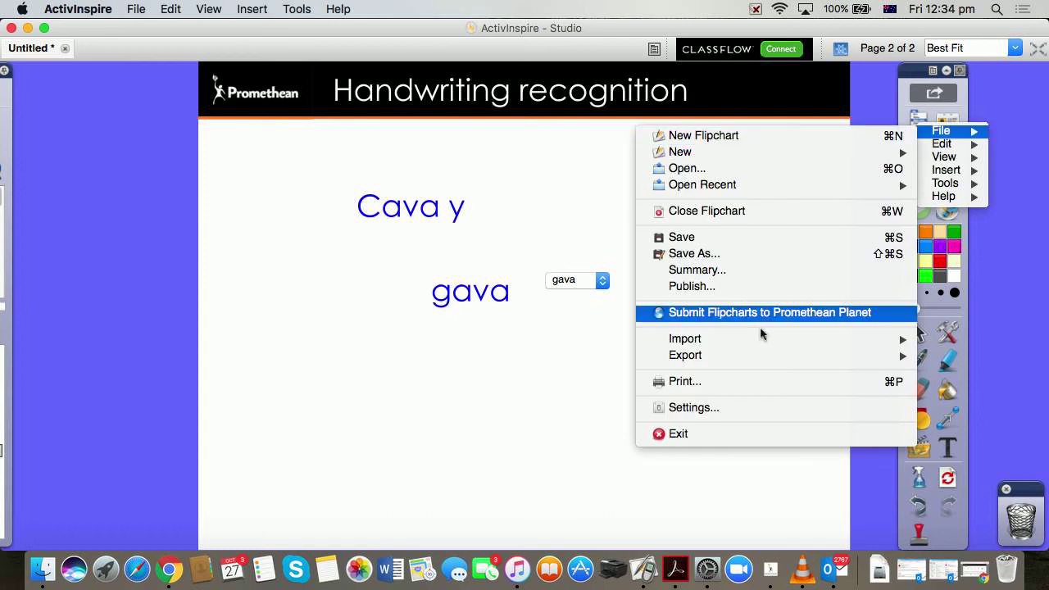
pyautogui.click(724, 408)
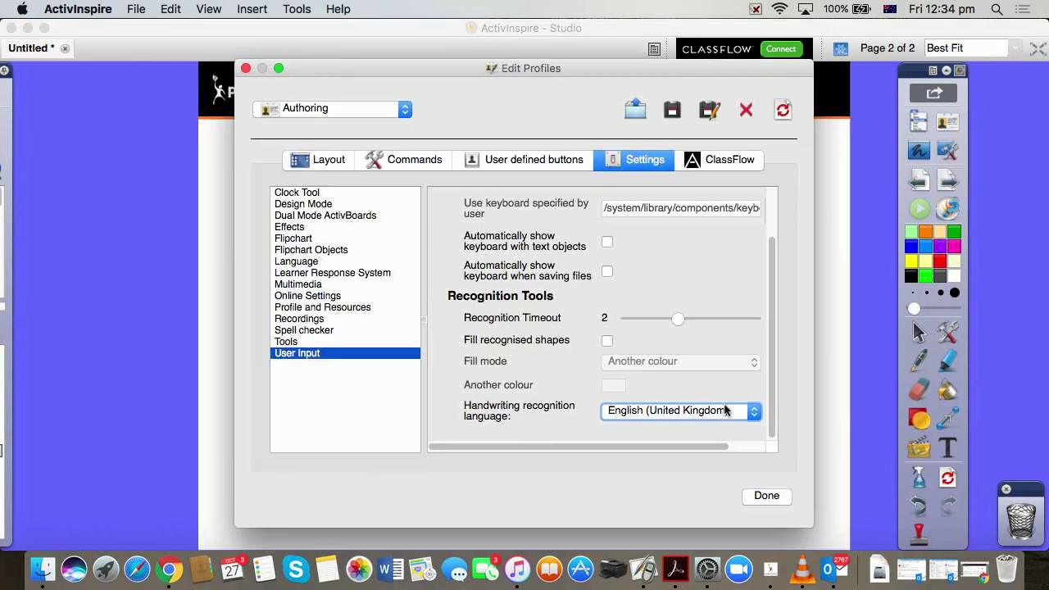
pyautogui.click(300, 353)
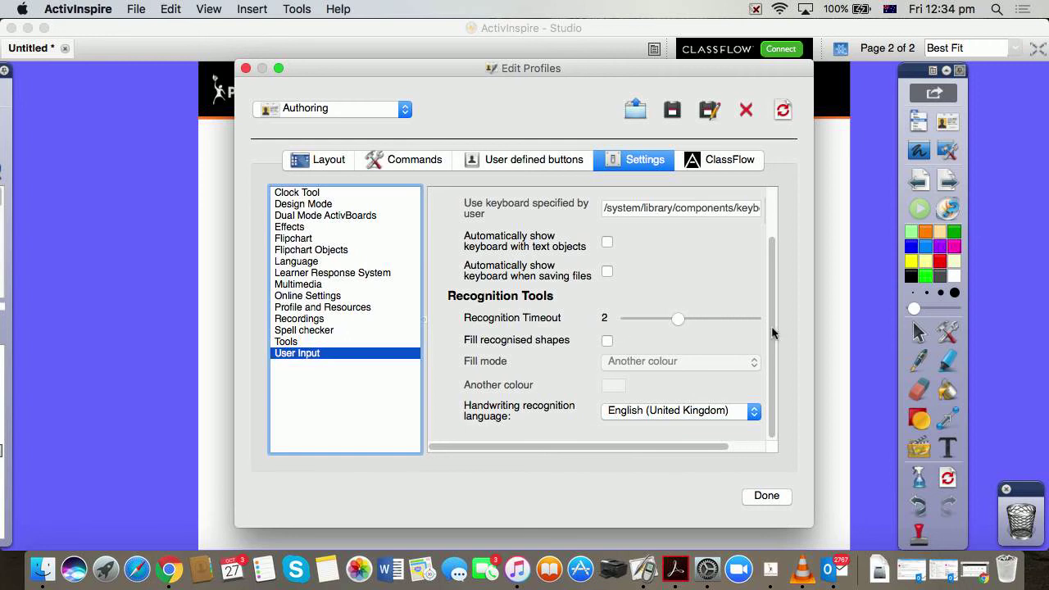
pyautogui.moveTo(775, 326); pyautogui.dragTo(772, 259)
pyautogui.scroll(-3, 771, 259)
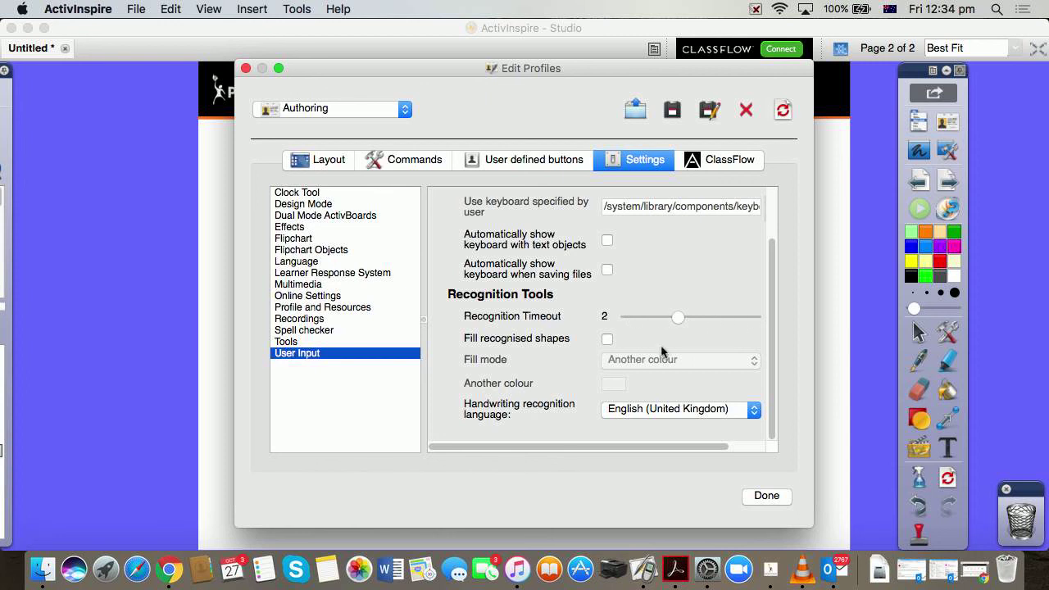
pyautogui.click(754, 412)
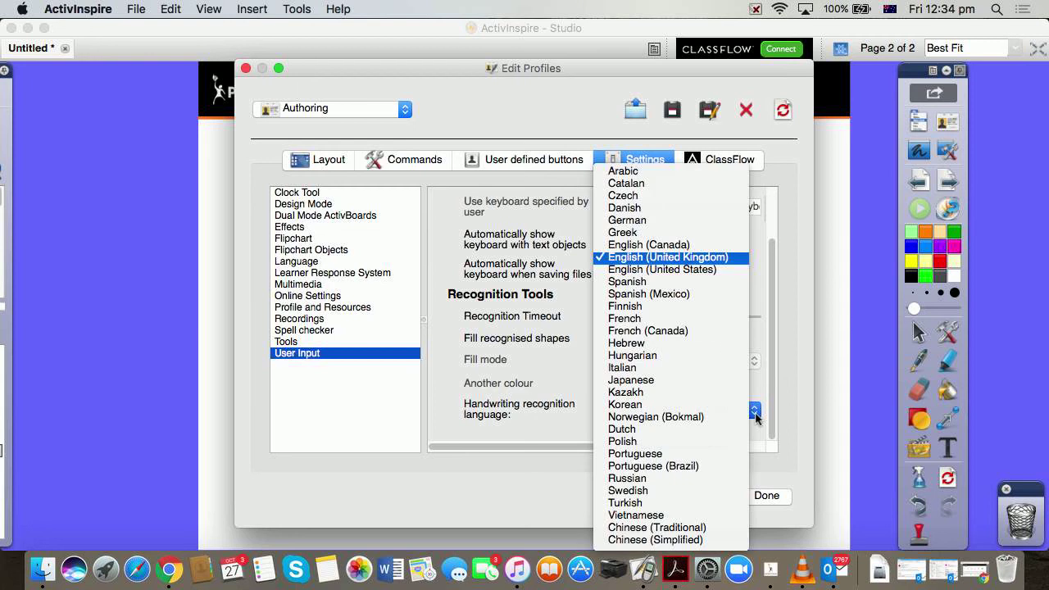
pyautogui.click(648, 319)
pyautogui.click(648, 319)
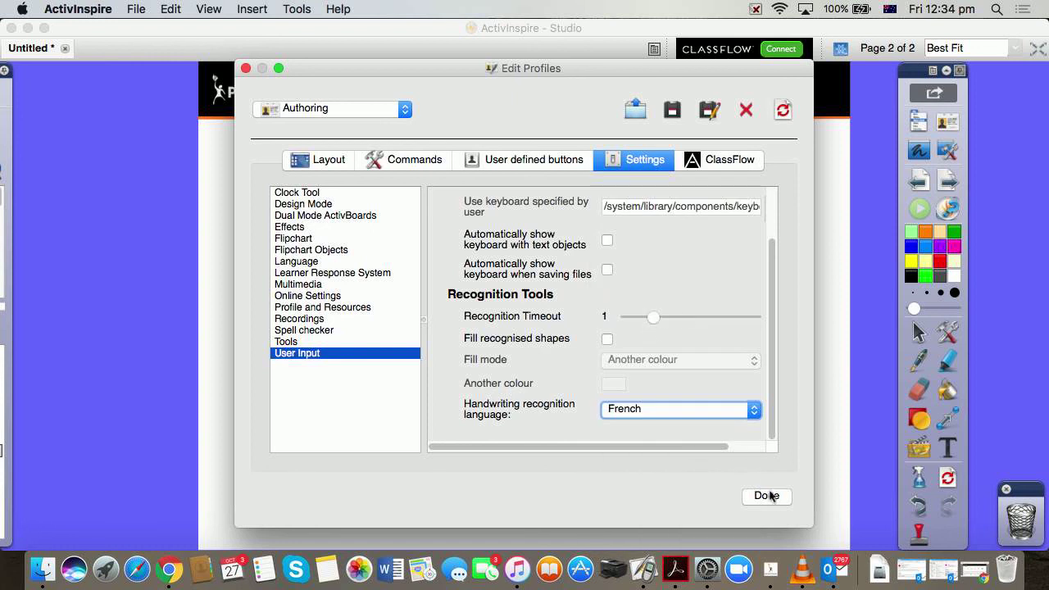
pyautogui.click(754, 410)
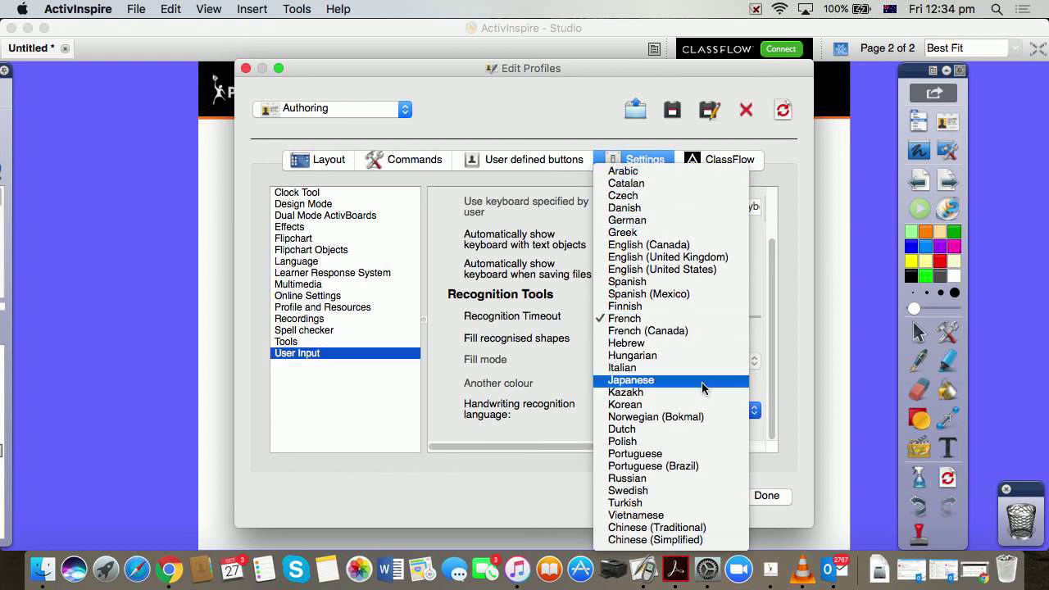
pyautogui.click(783, 500)
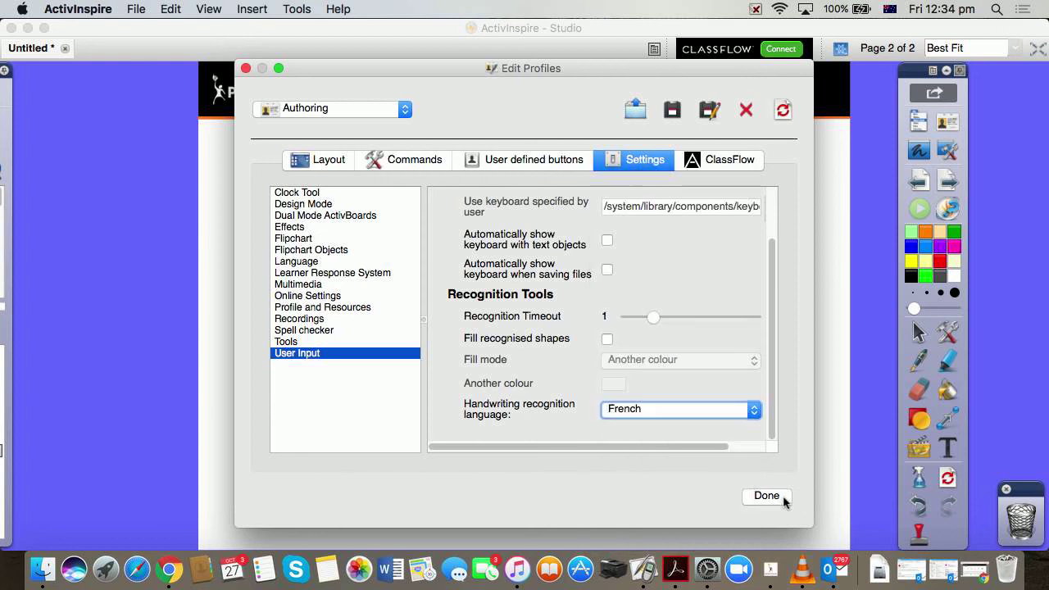
pyautogui.click(784, 498)
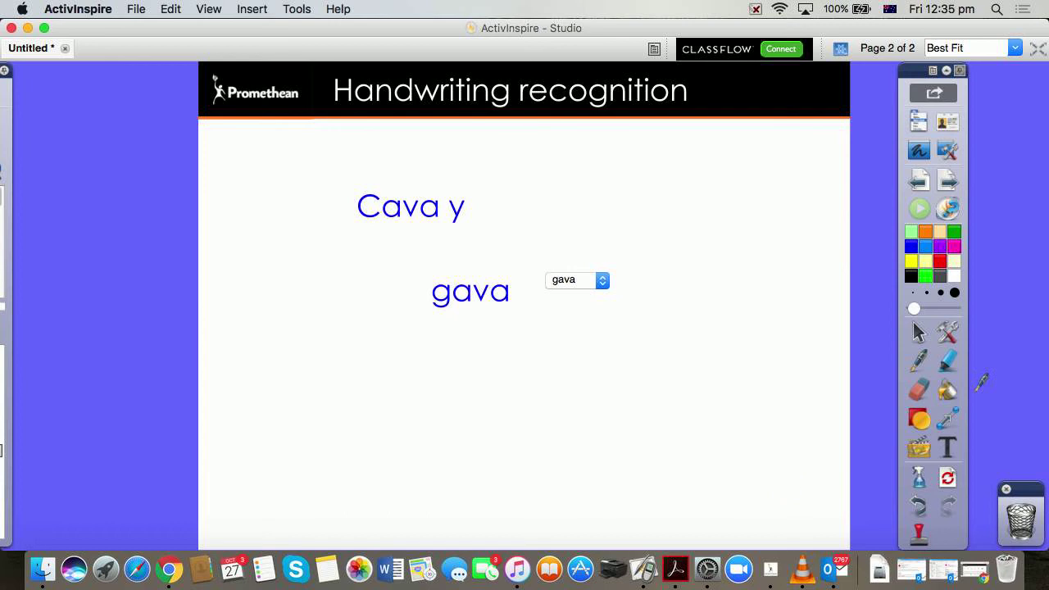
# Step: Enable handwriting recognition and write 'çava' below 'gava', now recognised with the cedilla
pyautogui.click(947, 331)
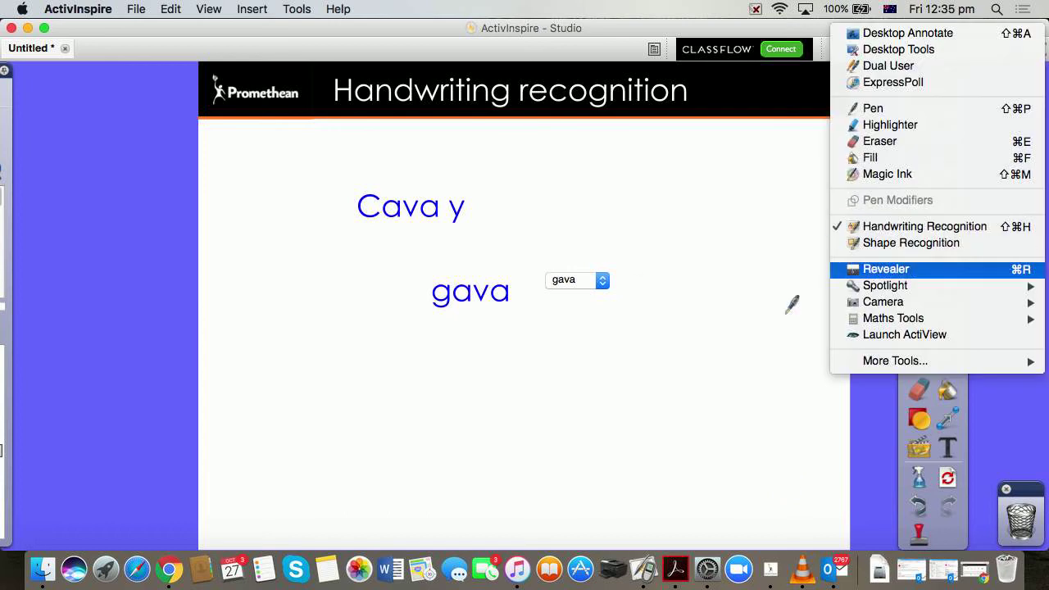
pyautogui.click(745, 329)
pyautogui.moveTo(421, 338)
pyautogui.mouseDown()
pyautogui.moveTo(382, 342)
pyautogui.moveTo(426, 421)
pyautogui.moveTo(394, 426)
pyautogui.mouseUp()
pyautogui.moveTo(480, 339)
pyautogui.mouseDown()
pyautogui.moveTo(482, 376)
pyautogui.moveTo(537, 331)
pyautogui.moveTo(569, 336)
pyautogui.moveTo(597, 369)
pyautogui.mouseUp()
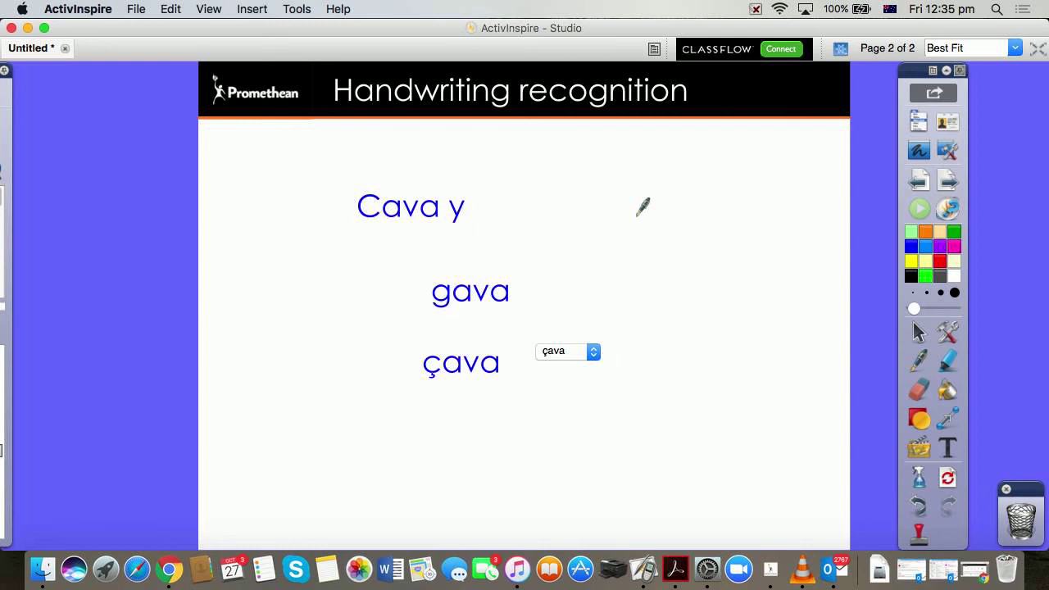
pyautogui.click(921, 121)
# Step: Show the recognition language choices in Settings, then bring up the Promethean Support page in Chrome
pyautogui.moveTo(942, 127)
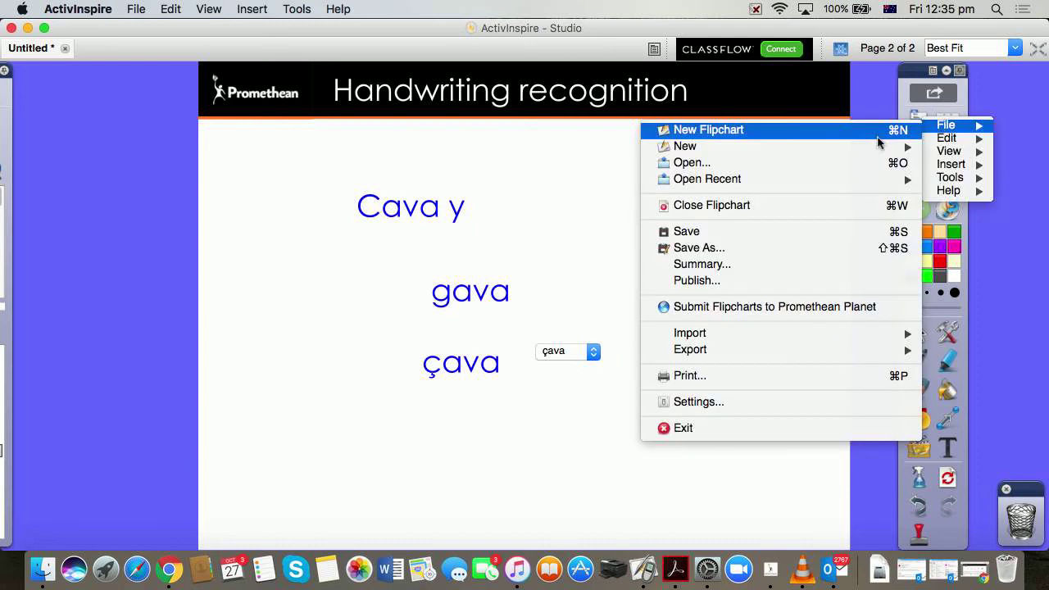
pyautogui.click(742, 402)
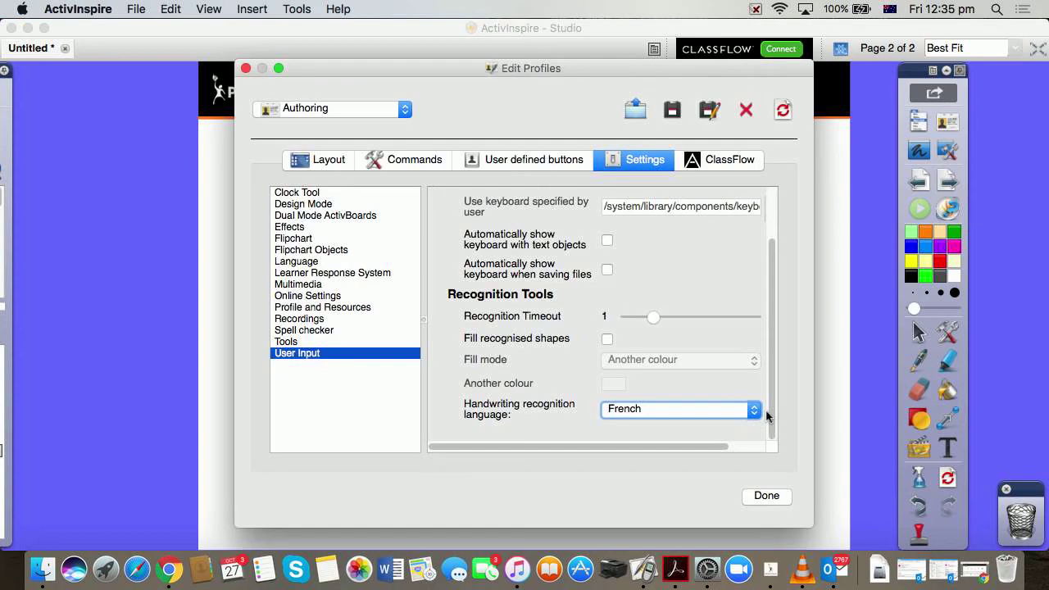
pyautogui.click(754, 413)
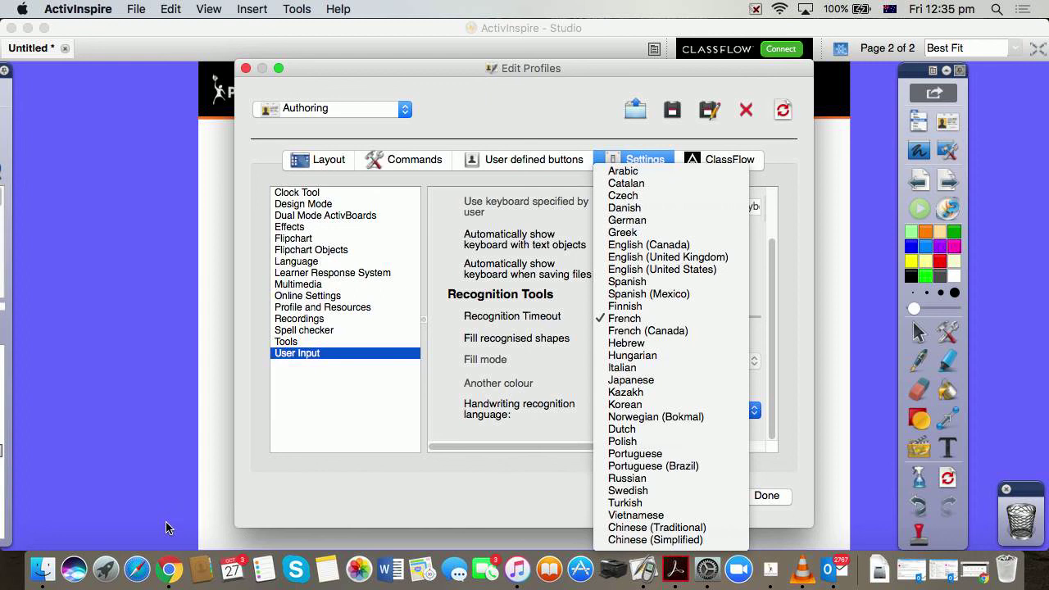
pyautogui.click(168, 573)
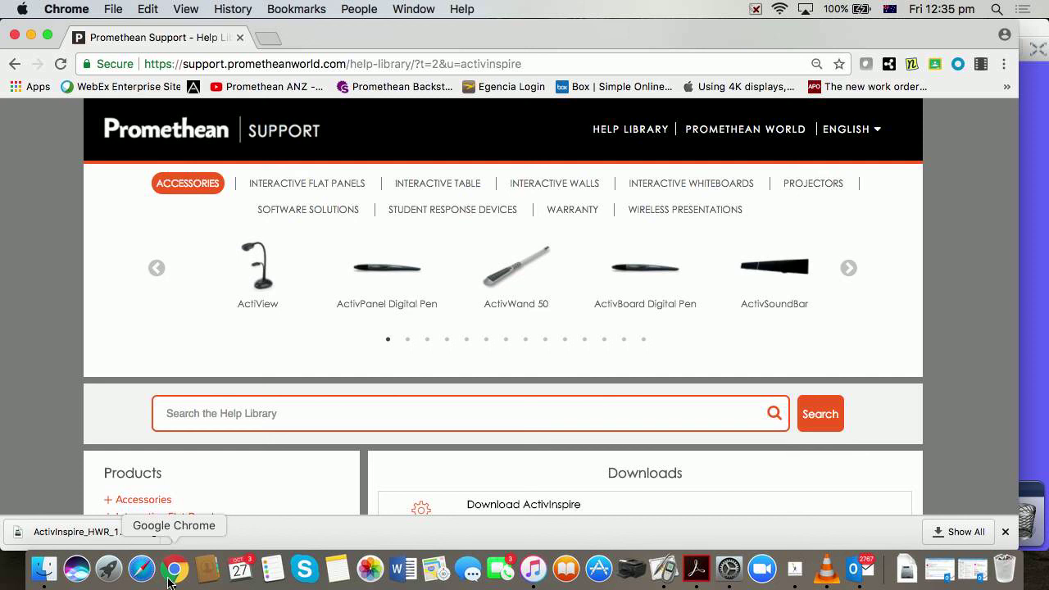
# Step: Browse the Promethean support site via Software Solutions and ActivInspire to the full downloads list
pyautogui.click(317, 220)
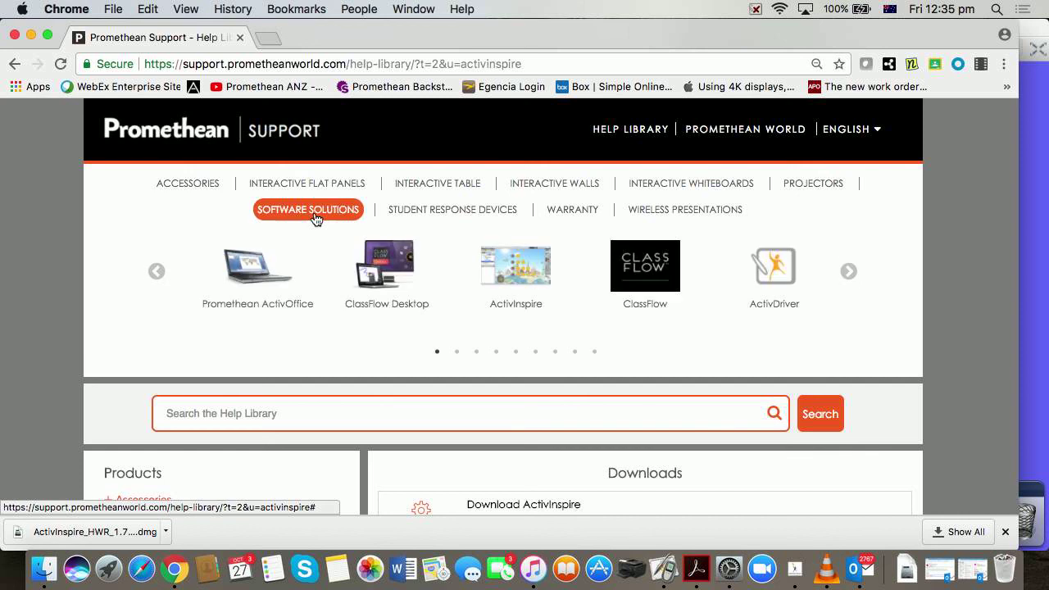
pyautogui.click(515, 273)
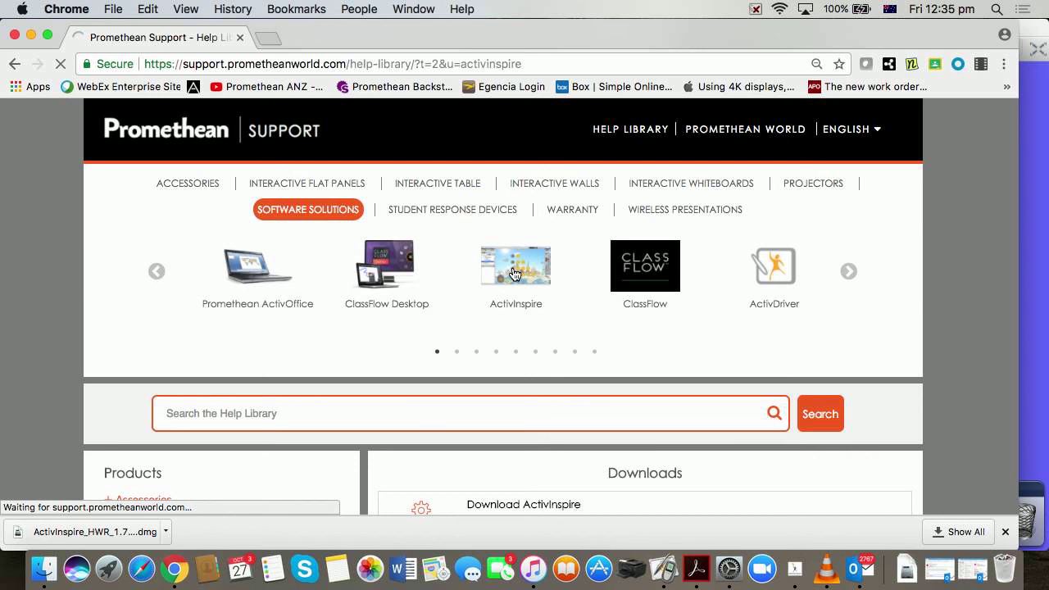
pyautogui.scroll(-4, 514, 274)
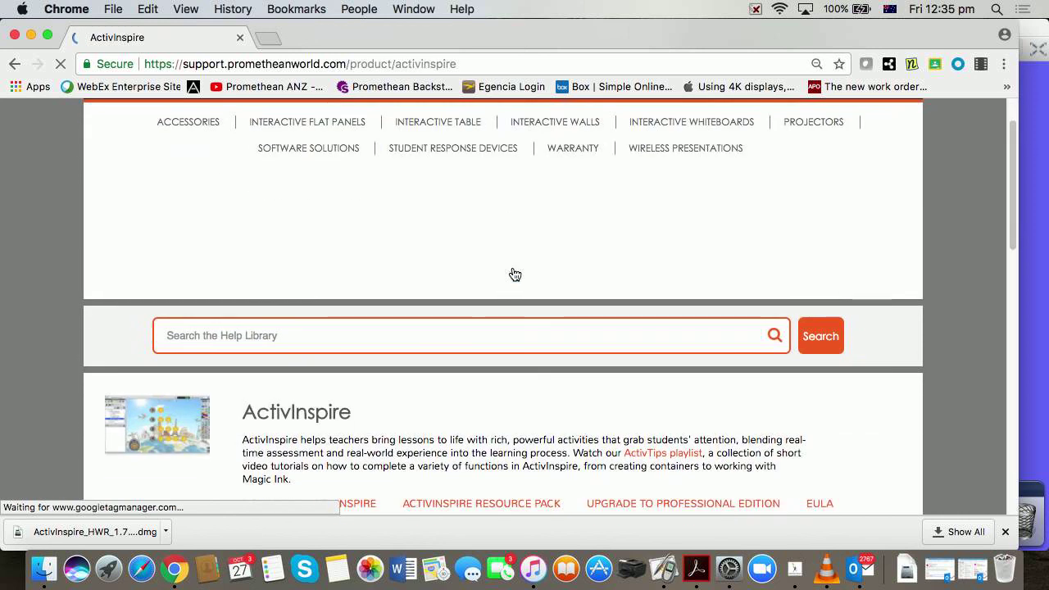
pyautogui.scroll(-10, 515, 273)
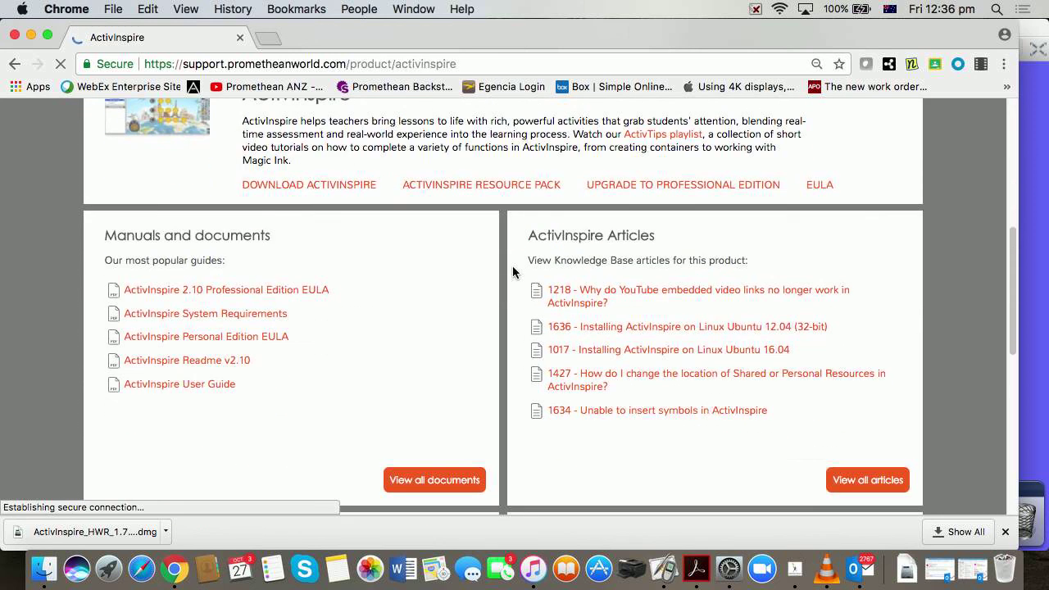
pyautogui.scroll(-3, 512, 265)
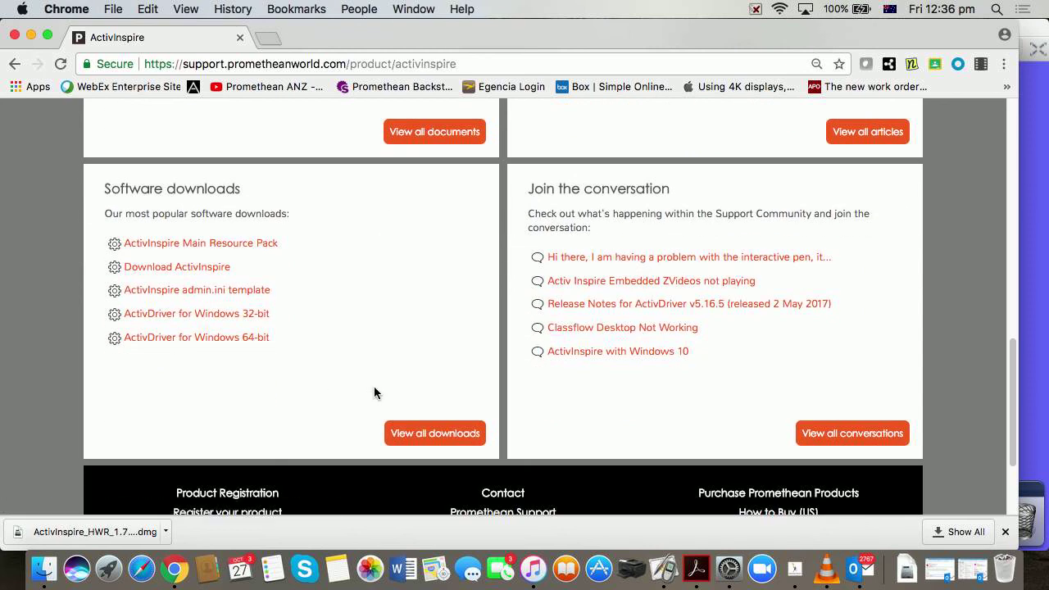
pyautogui.click(442, 435)
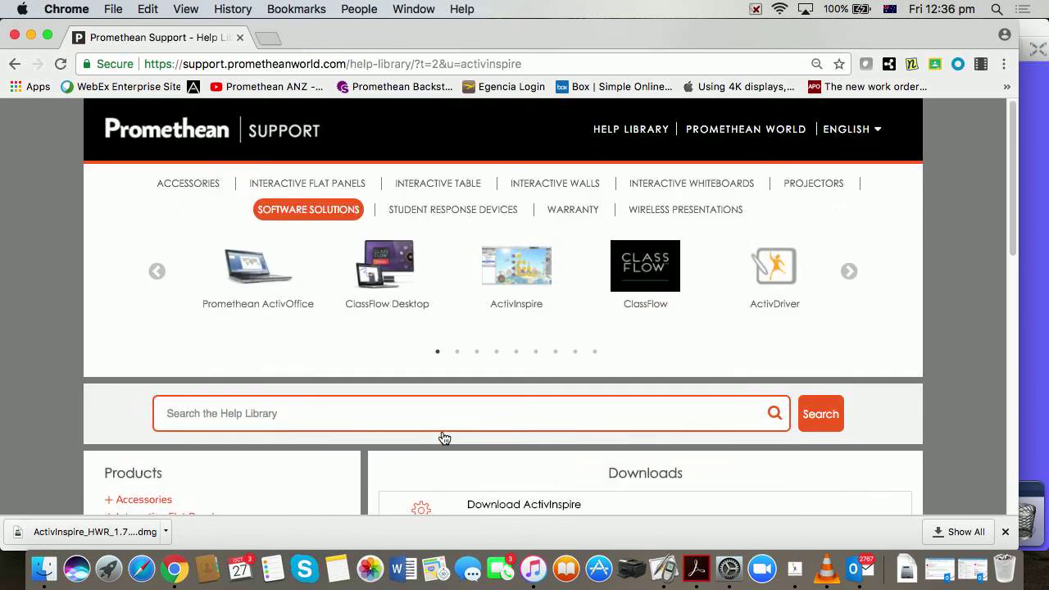
pyautogui.scroll(-5, 442, 435)
pyautogui.scroll(-6, 443, 437)
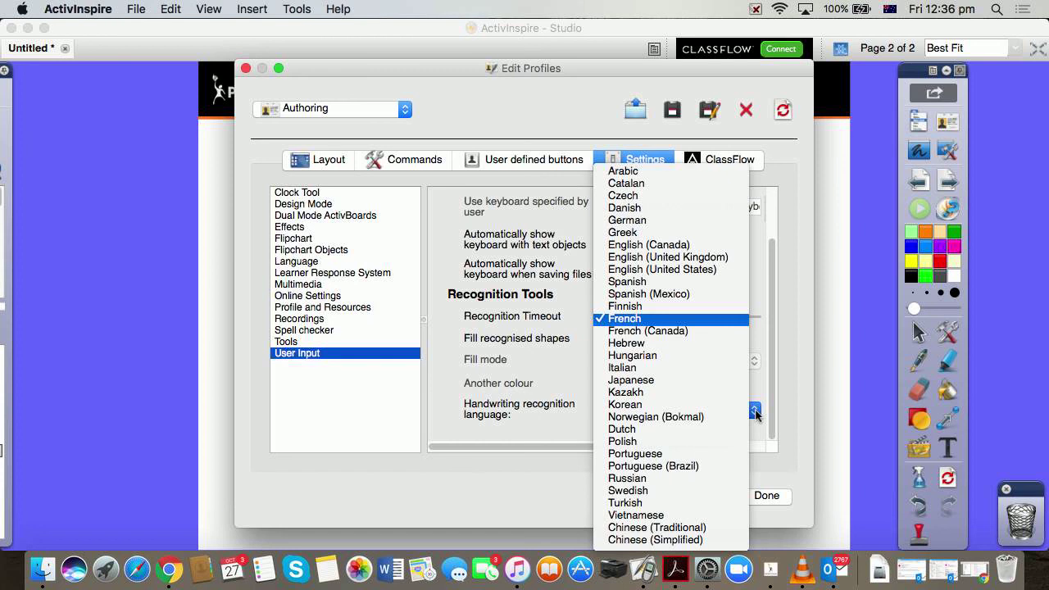
# Step: Set the handwriting recognition language back to English (United Kingdom) and close the settings
pyautogui.click(713, 258)
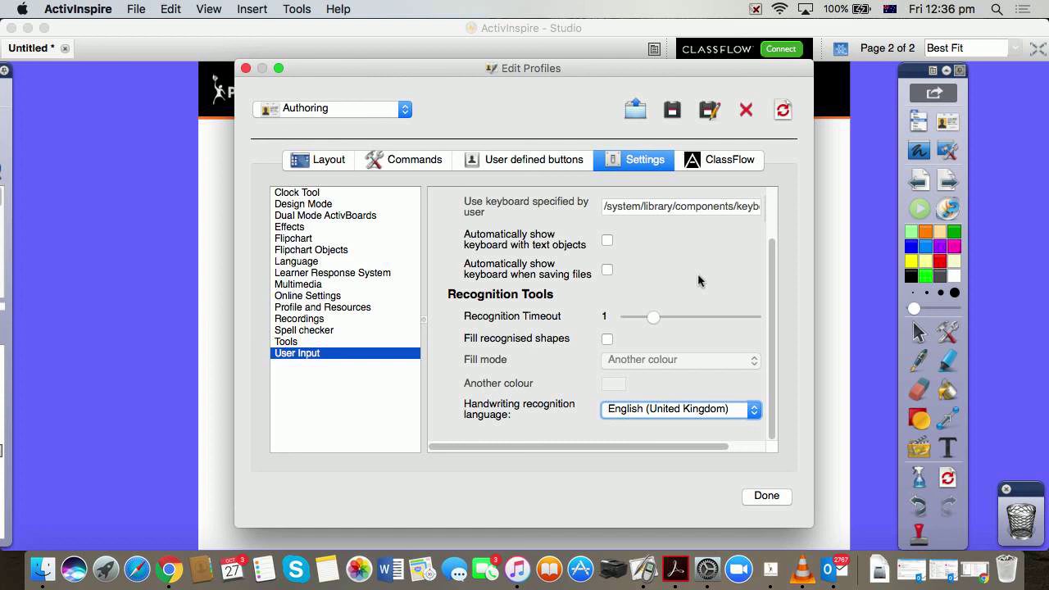
pyautogui.click(765, 499)
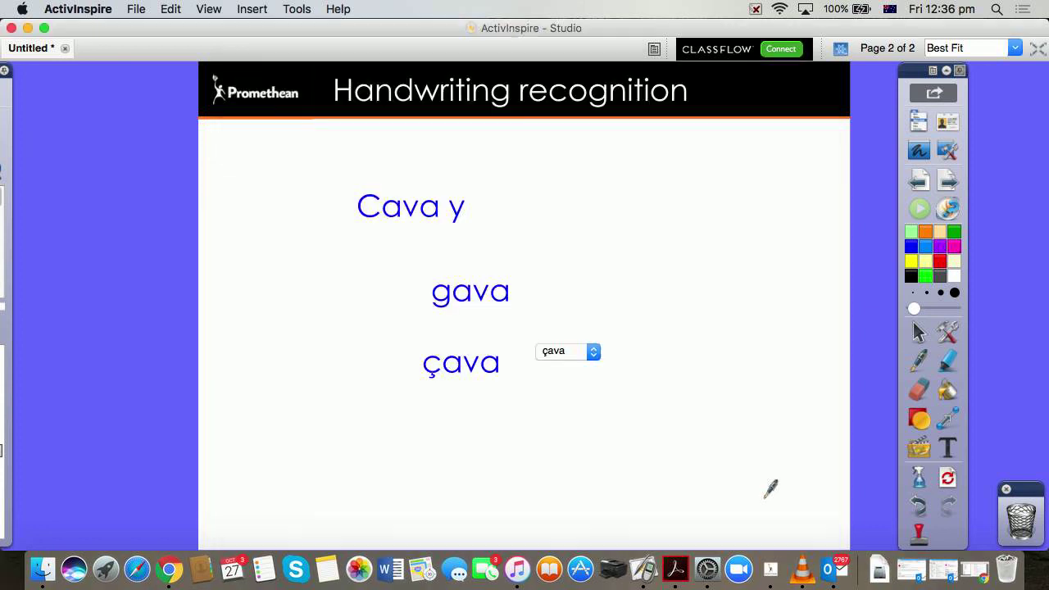